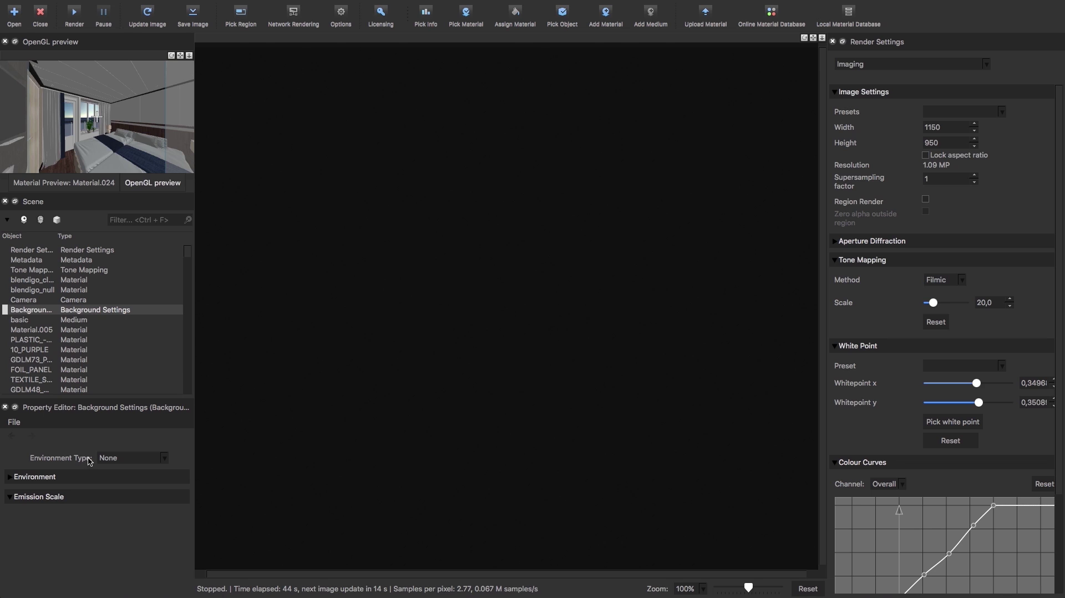
Open the Environment Type list, dismiss it unchanged, then reopen it to show None, Environment Map and Sun + Sky.
left_click(118, 458)
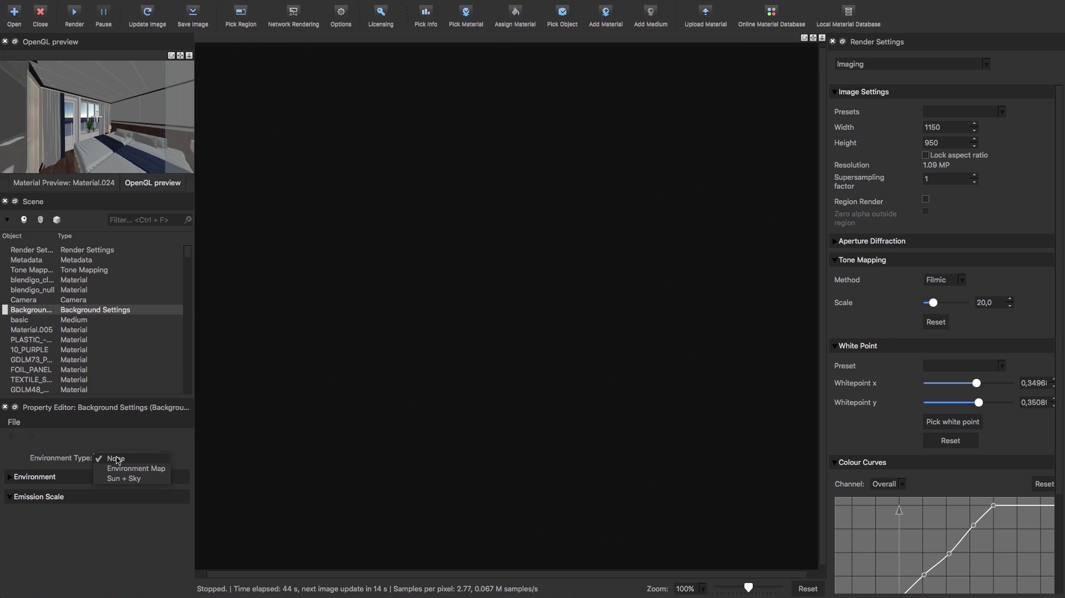
left_click(60, 457)
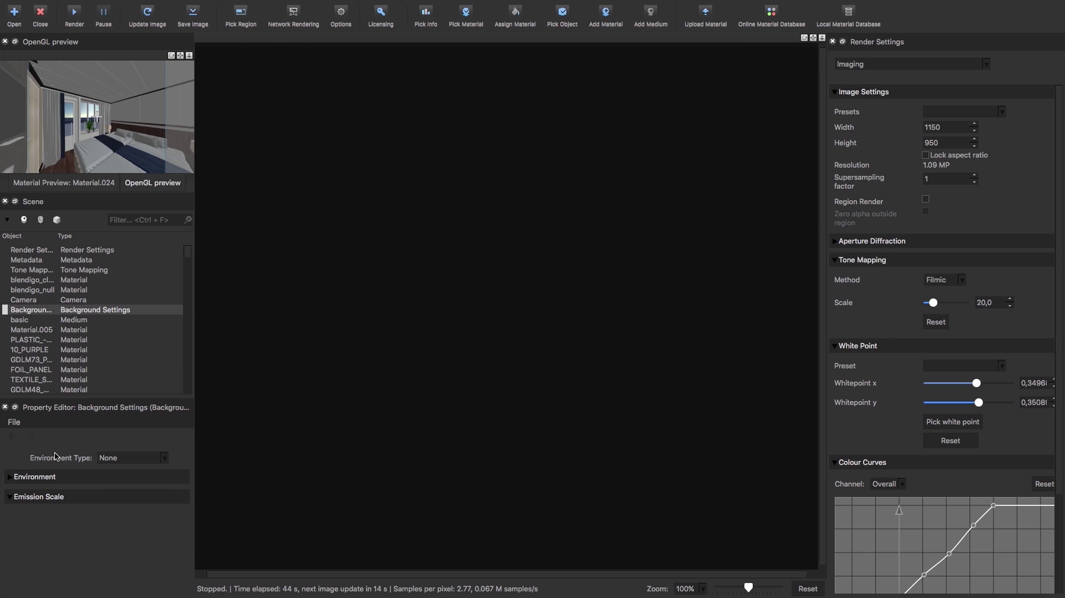
left_click(114, 457)
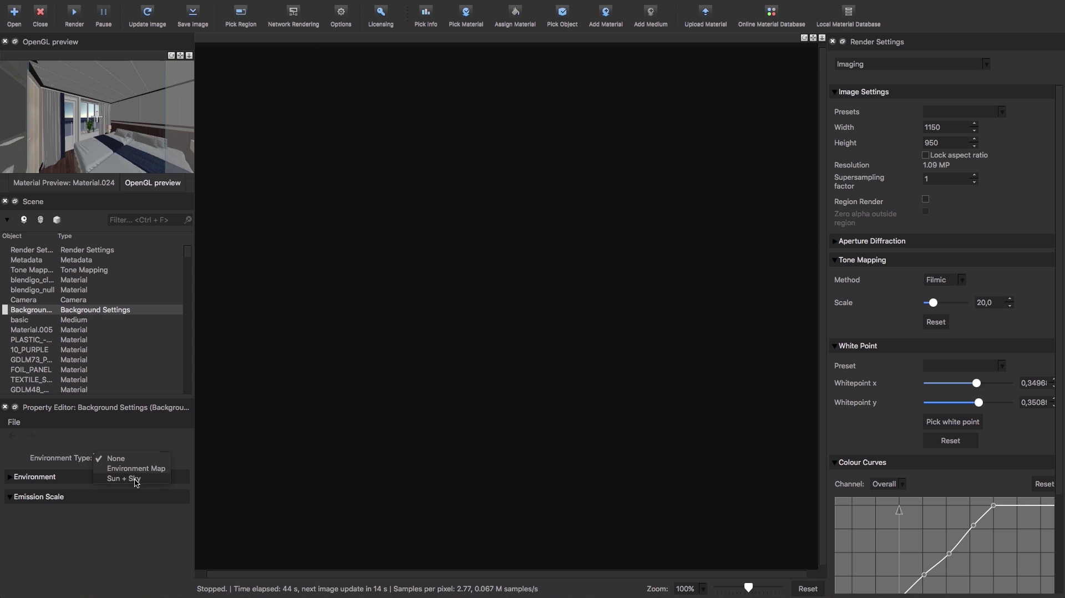
Switch the environment to Sun + Sky and start rendering the bedroom.
left_click(136, 482)
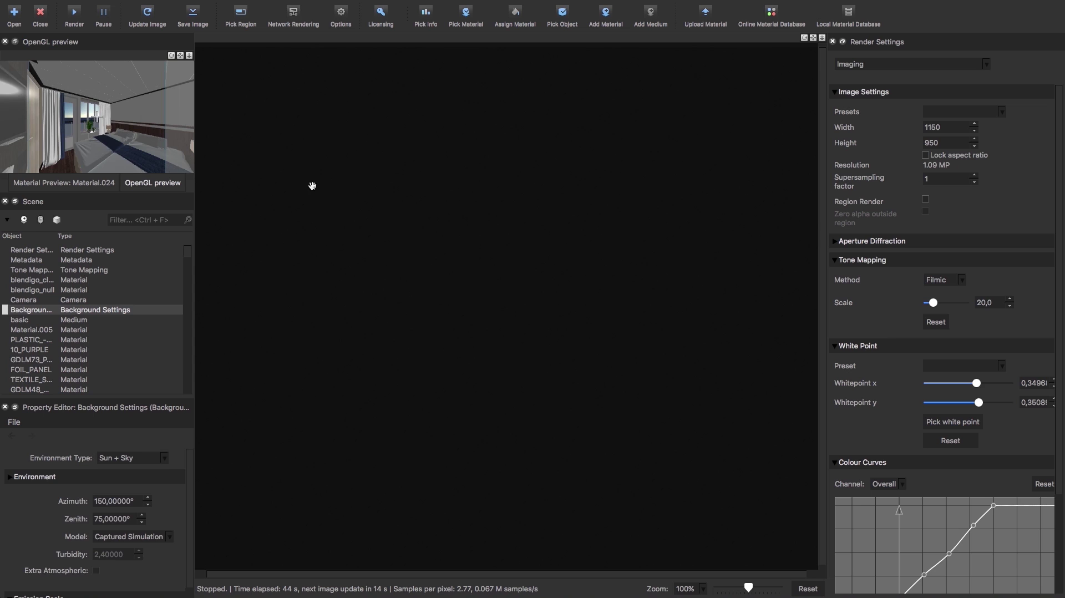
left_click(74, 13)
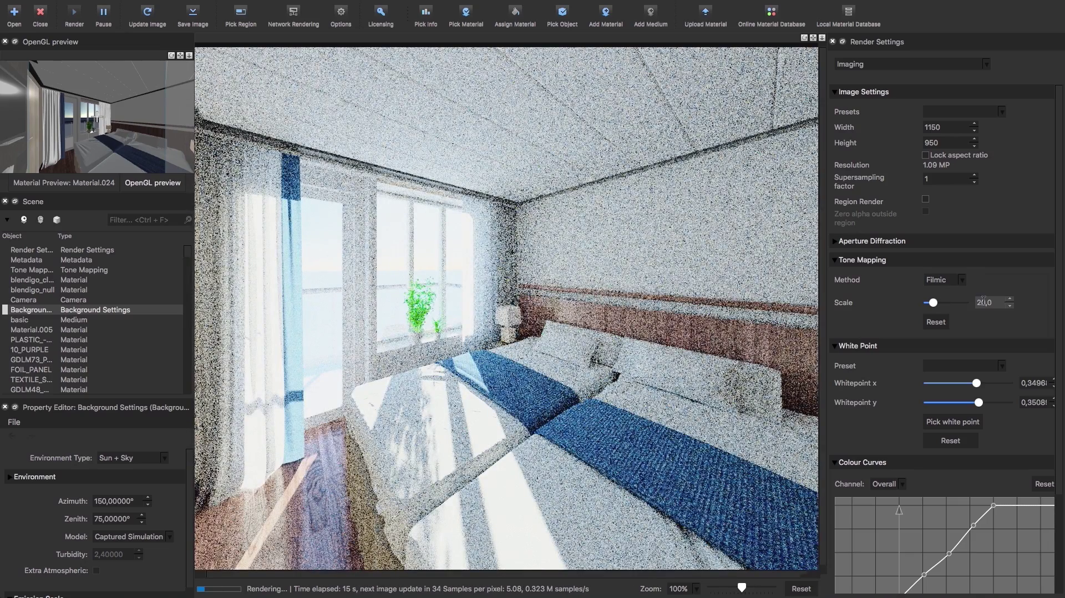
Enter 5 as the tone mapping scale and turn the sun azimuth to 210°.
double_click(981, 302)
type("5")
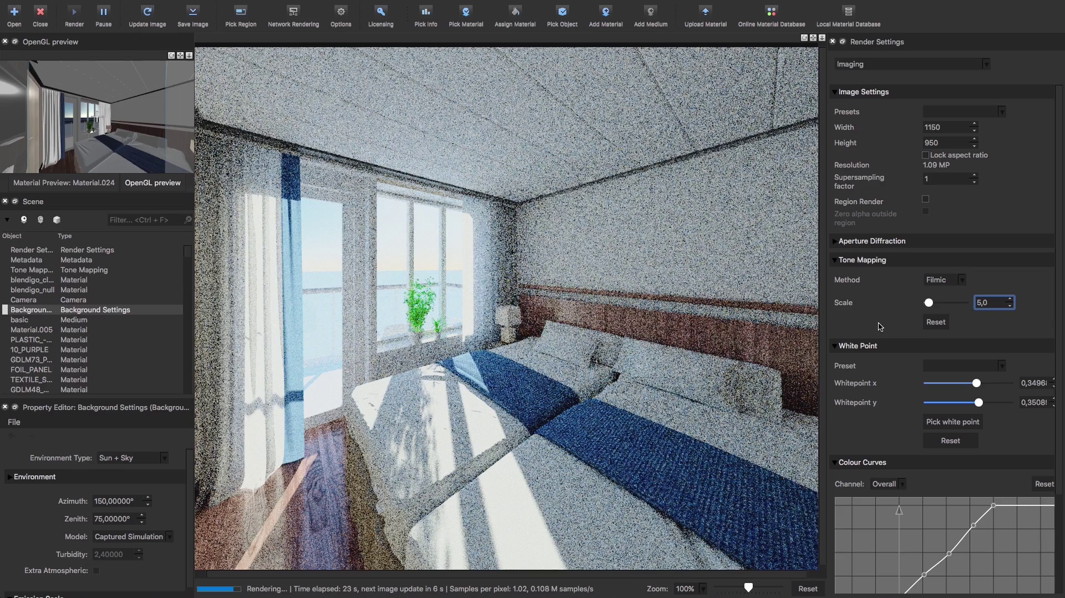
left_click(95, 501)
double_click(95, 500)
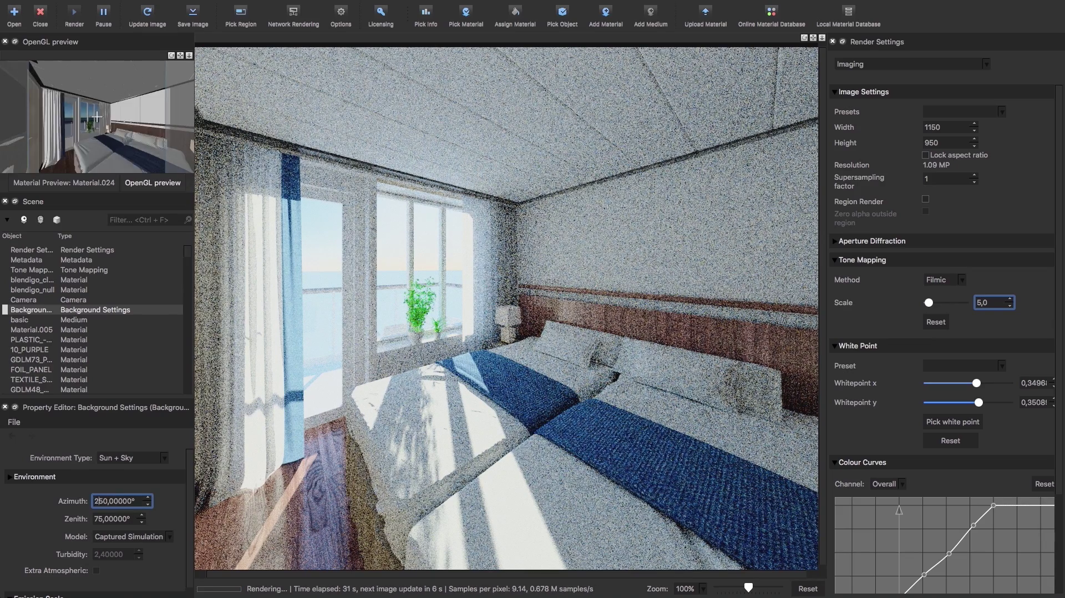
type("210")
key("Return")
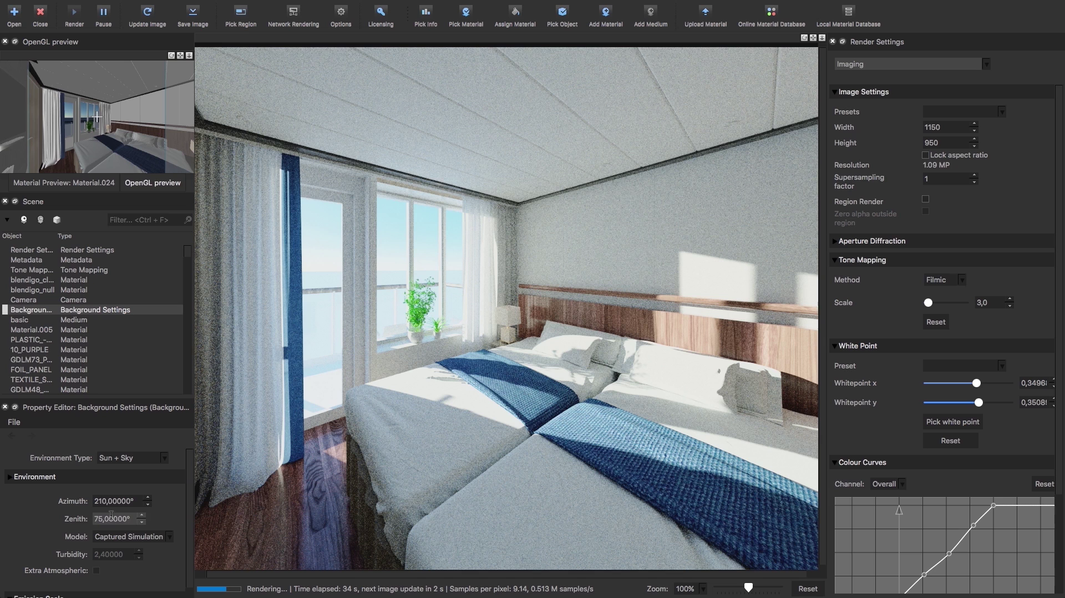
left_click(136, 537)
left_click(136, 538)
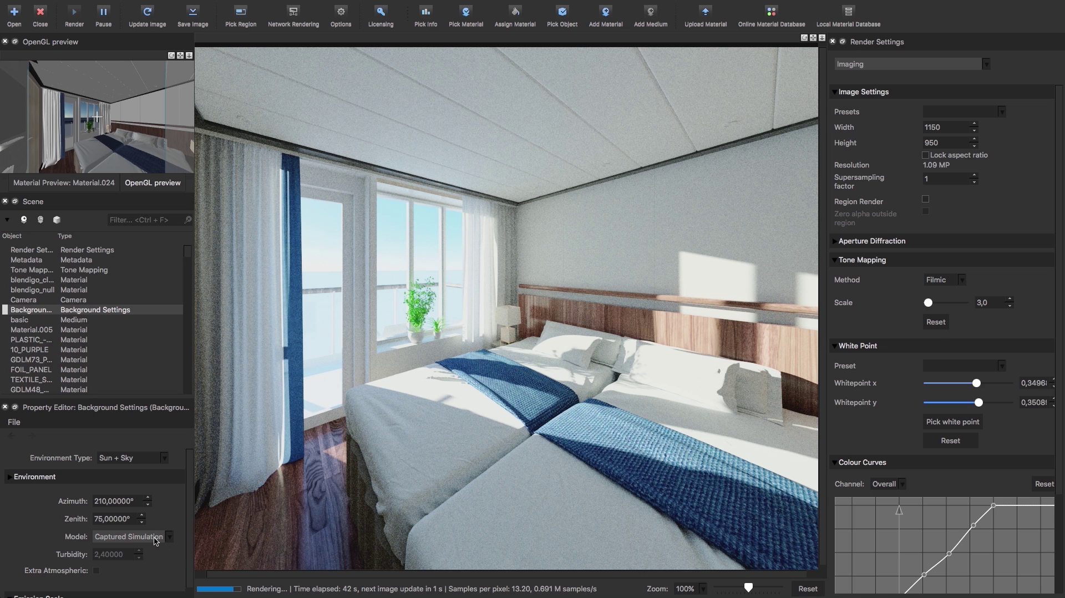
left_click(155, 538)
left_click(130, 537)
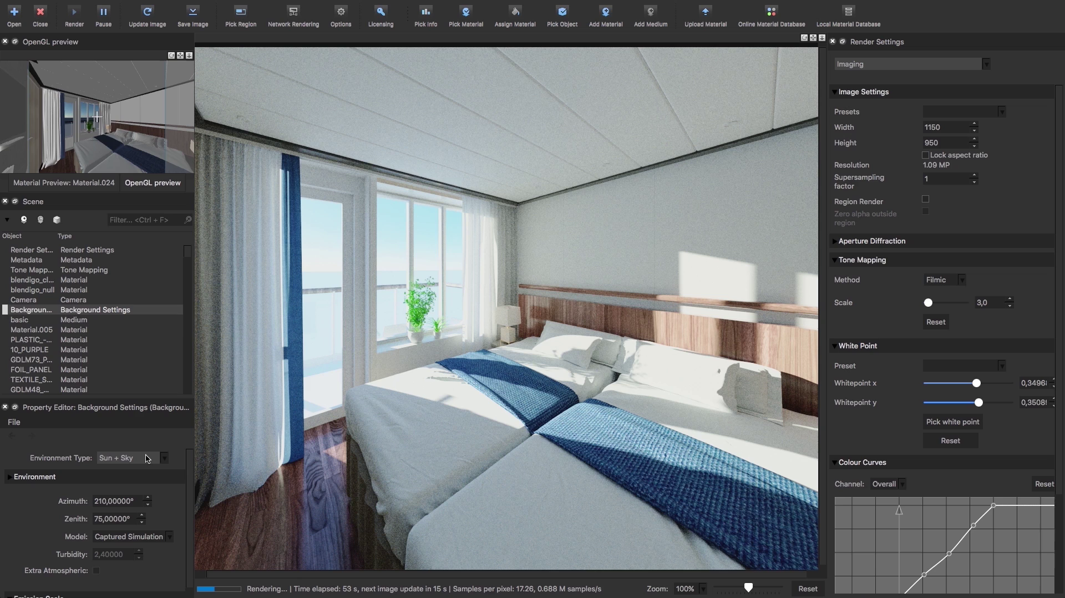
Change the environment type to Environment Map using the 0907 Dawn Sun.hdr file.
left_click(148, 458)
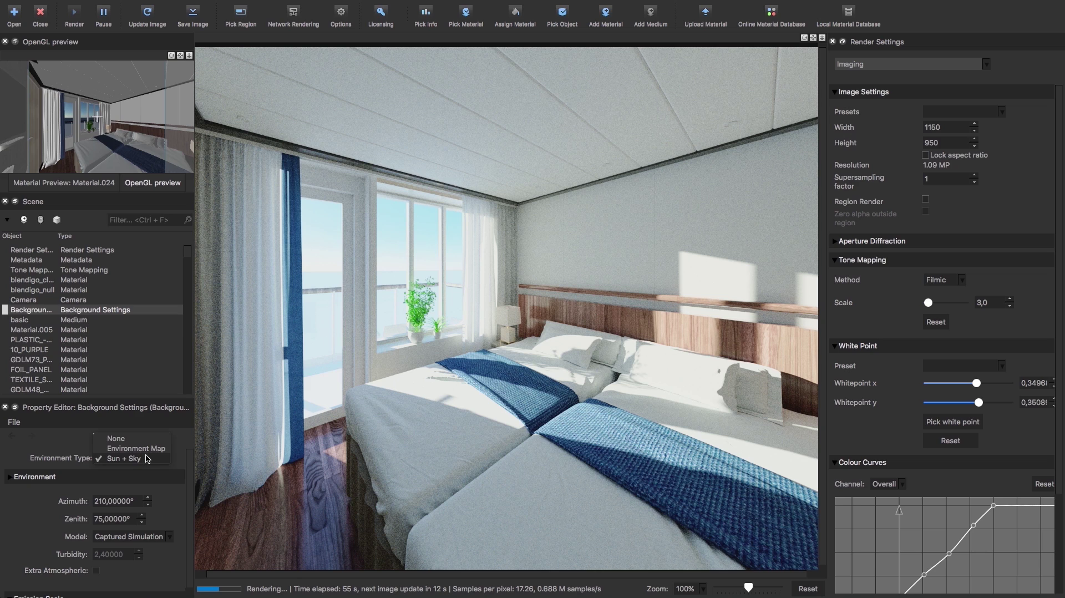
left_click(149, 449)
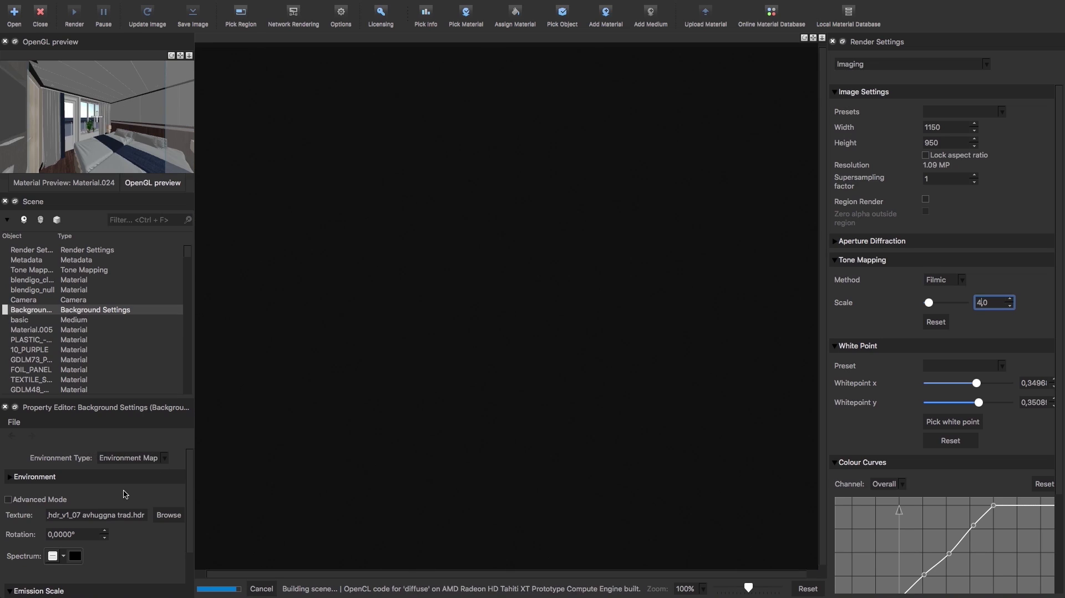
left_click(169, 515)
left_click(492, 141)
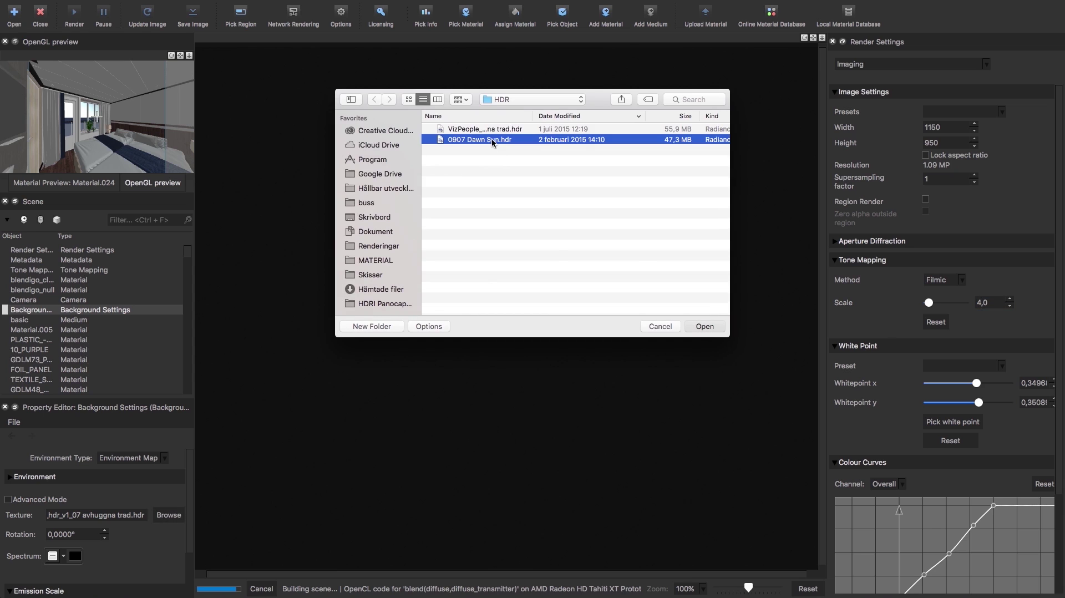
key("Return")
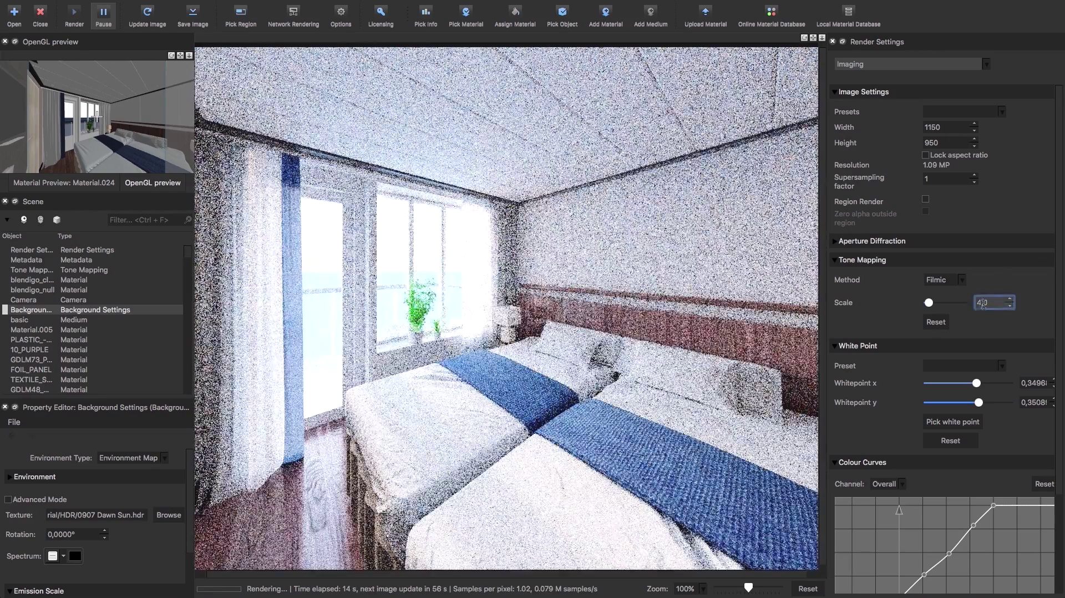
Replace the tone mapping scale value with 1,5 and confirm the edit.
double_click(981, 303)
type("1")
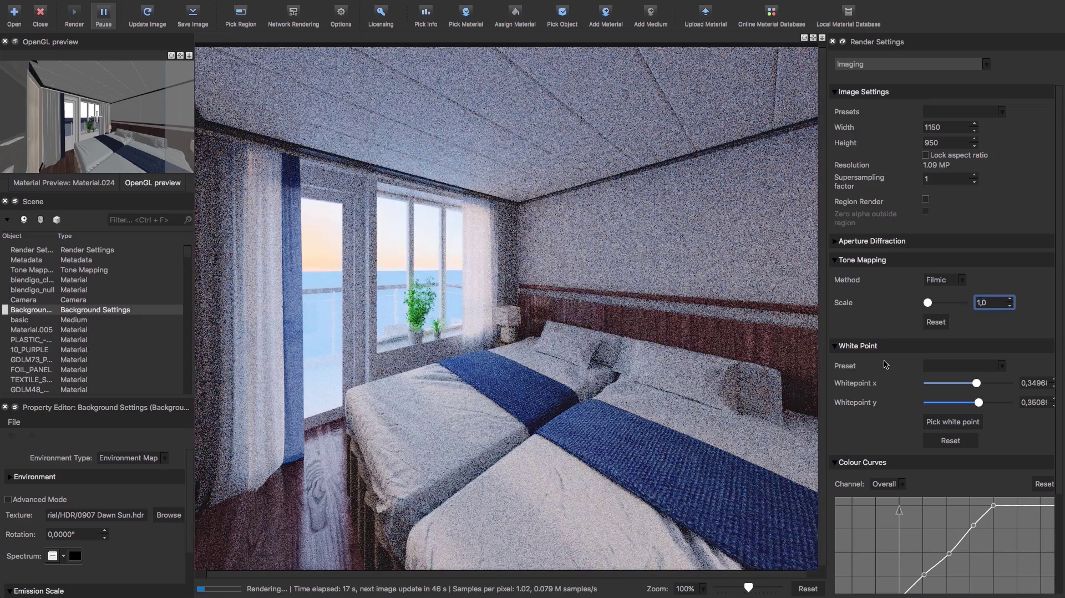
key("Delete")
key("Delete")
type(",5")
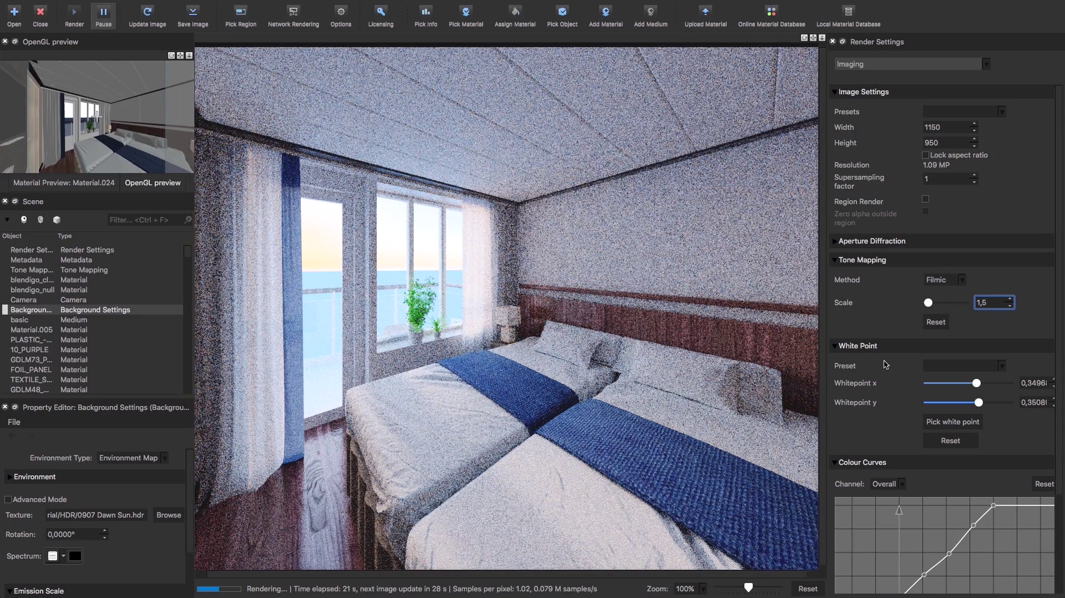
left_click(141, 567)
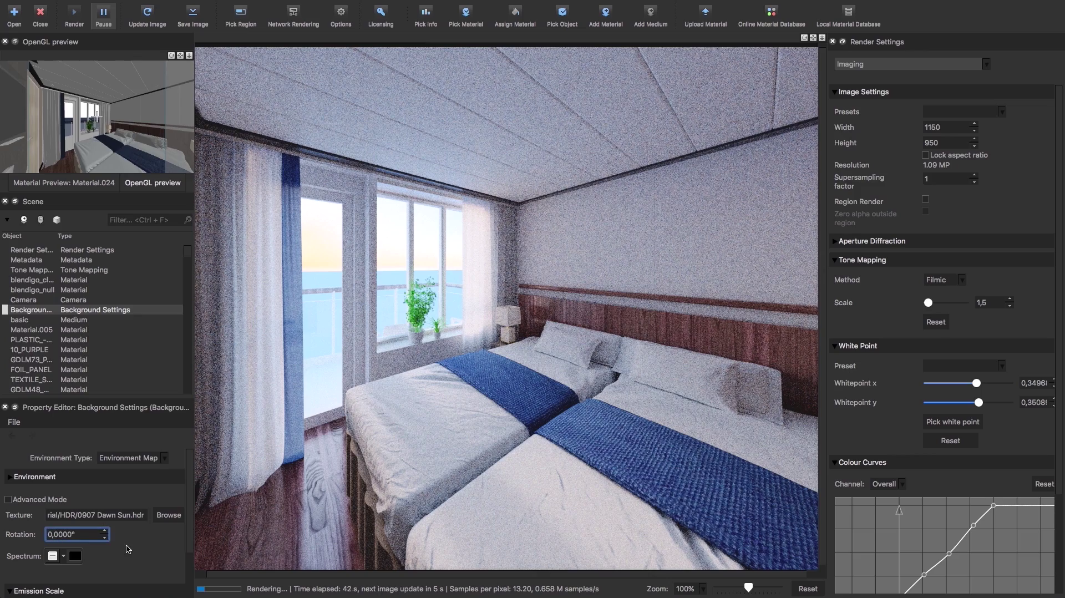
Enter -40 as the environment map rotation.
type("4")
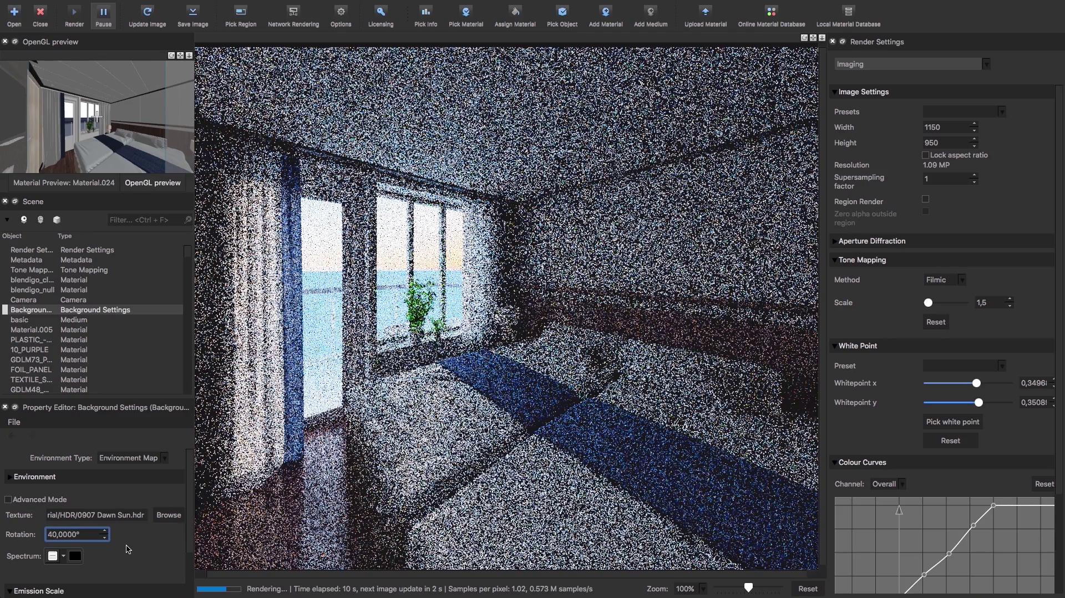
type("-")
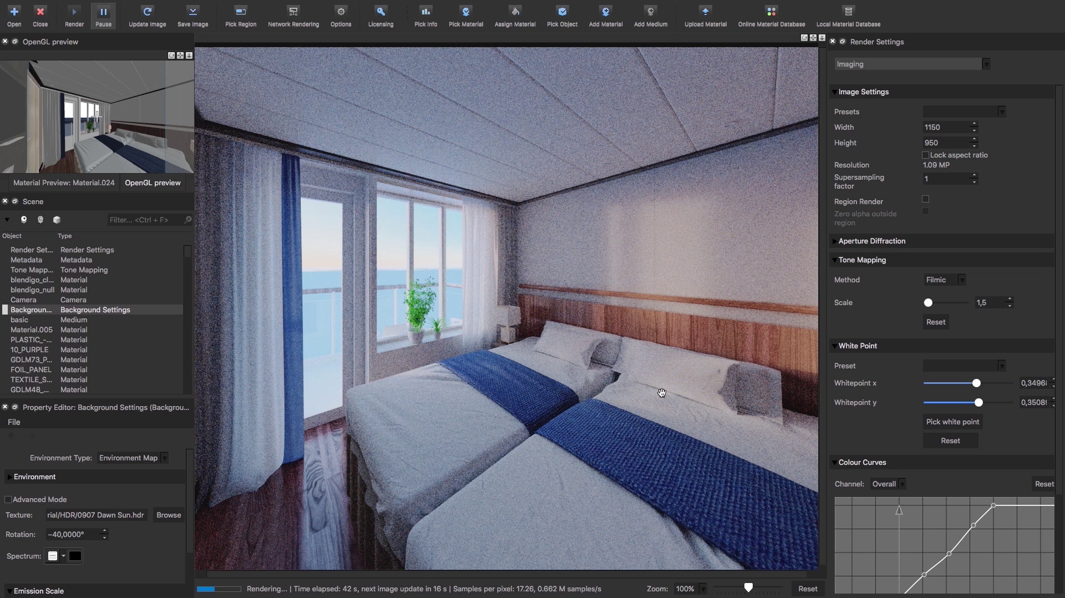
Enable Advanced Mode and set the emission texture's gamma to 1,3 in the Texture Editor.
left_click(9, 500)
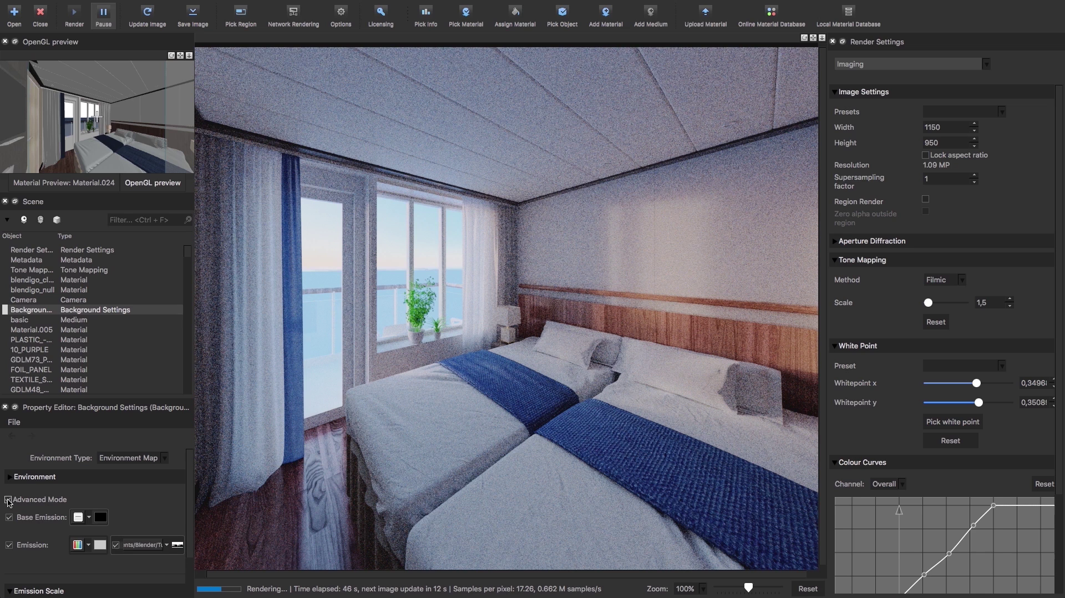
left_click(178, 545)
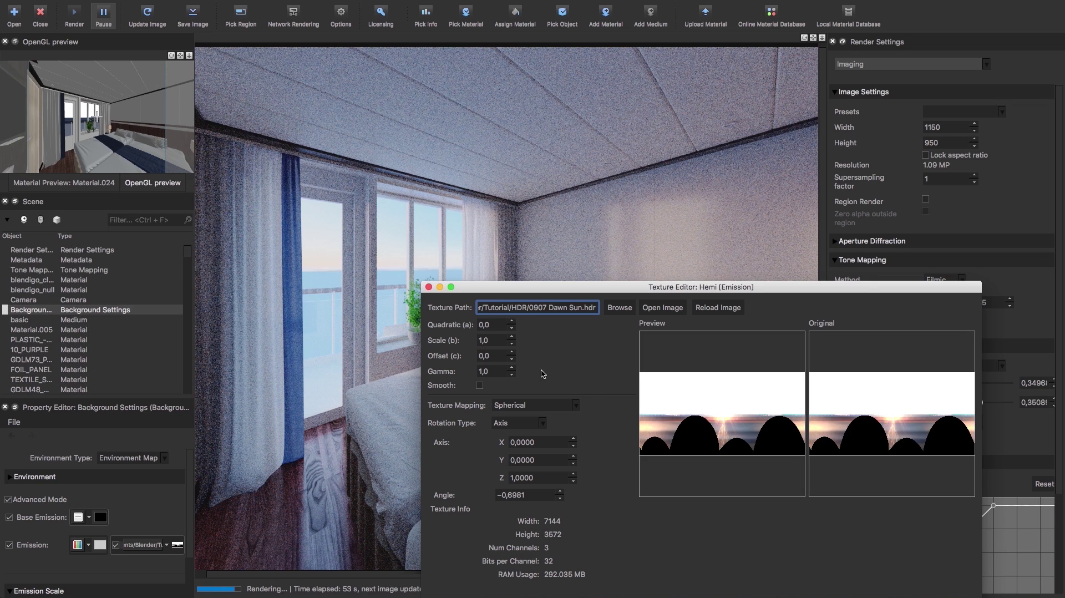
left_click(491, 371)
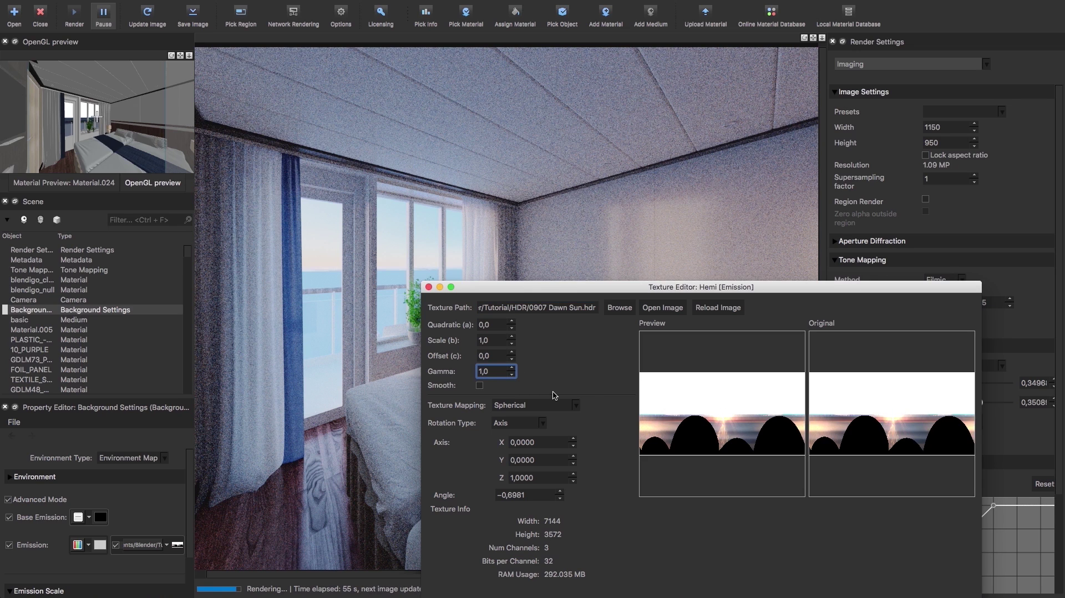
key("BackSpace")
type("3")
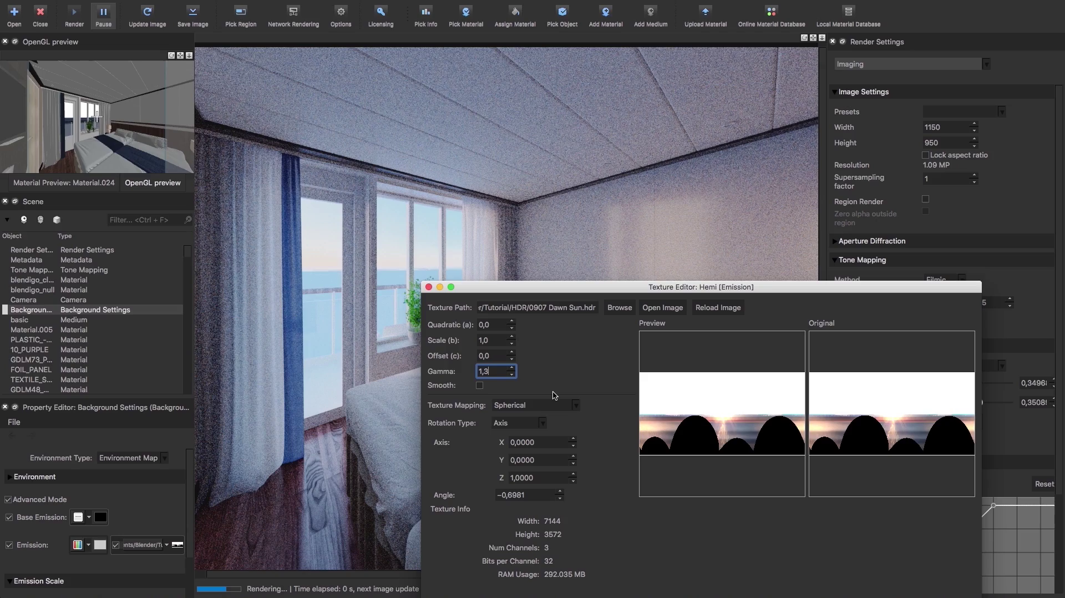
Close the Texture Editor and step the tone mapping scale down to 0,5.
left_click(429, 287)
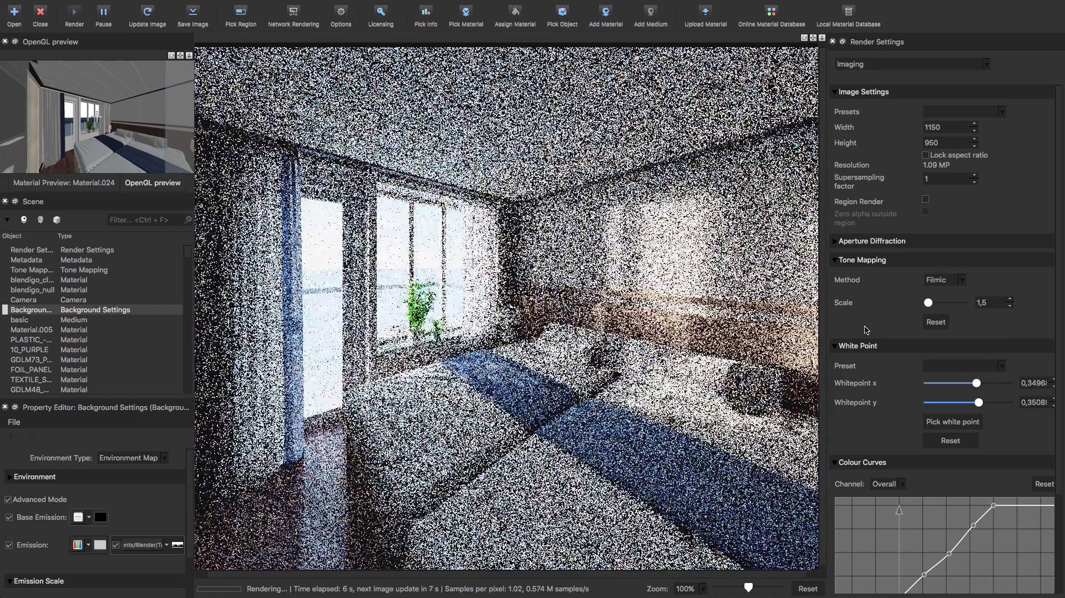
left_click(1004, 306)
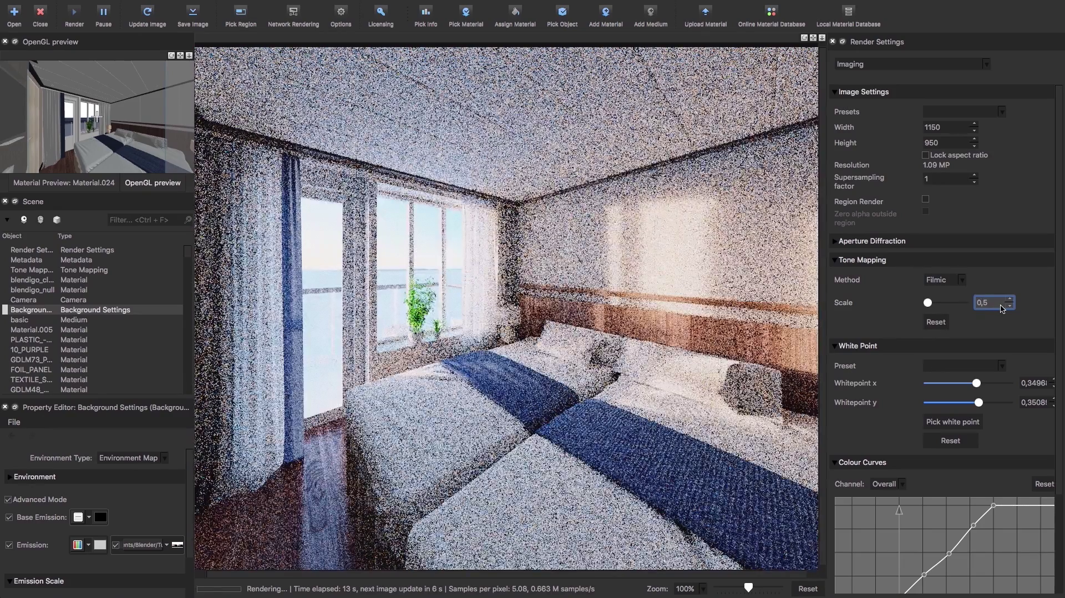